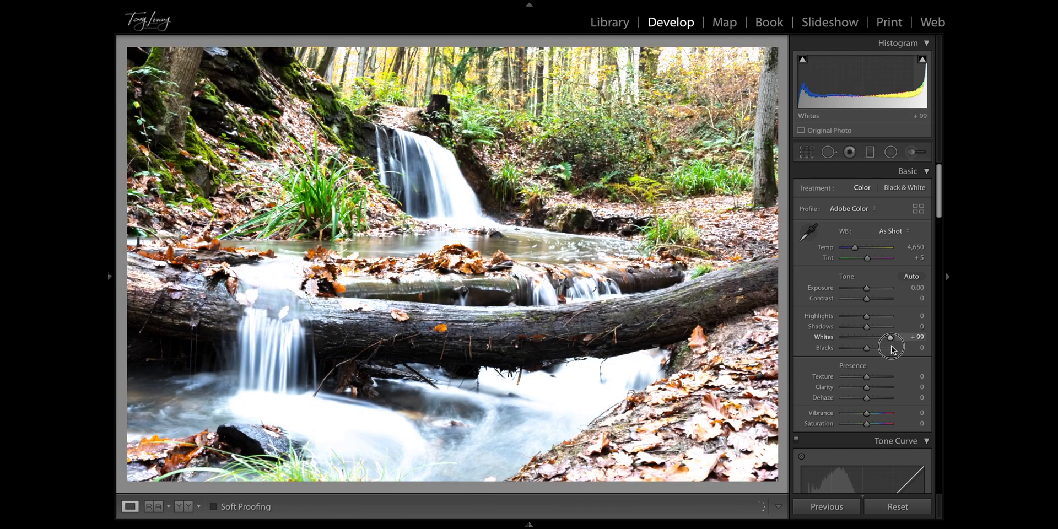
{"action": "double_click", "coordinate": [824, 339]}
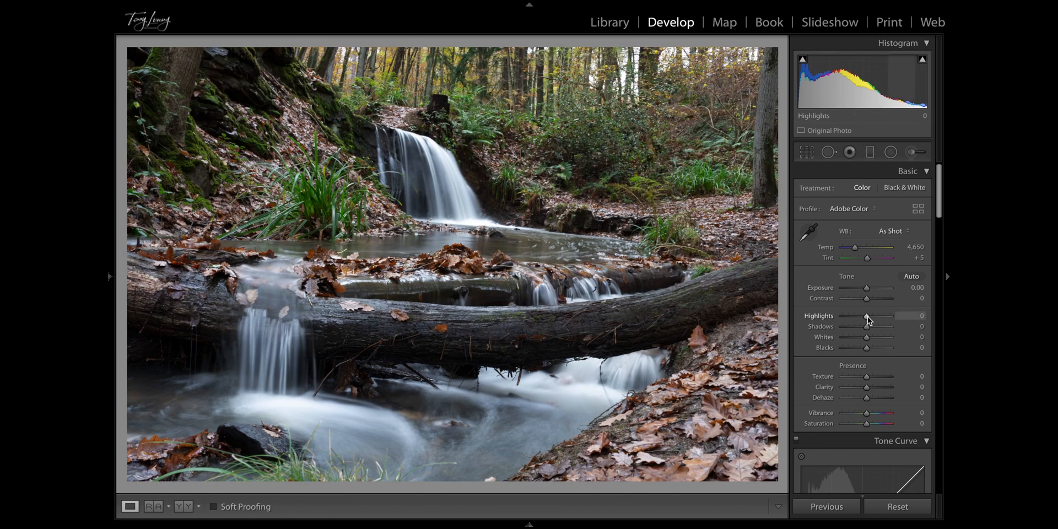
{"action": "left_click_drag", "start_coordinate": [867, 317], "coordinate": [893, 315]}
{"action": "left_click_drag", "start_coordinate": [866, 349], "coordinate": [850, 349]}
{"action": "left_click_drag", "start_coordinate": [867, 379], "coordinate": [838, 380]}
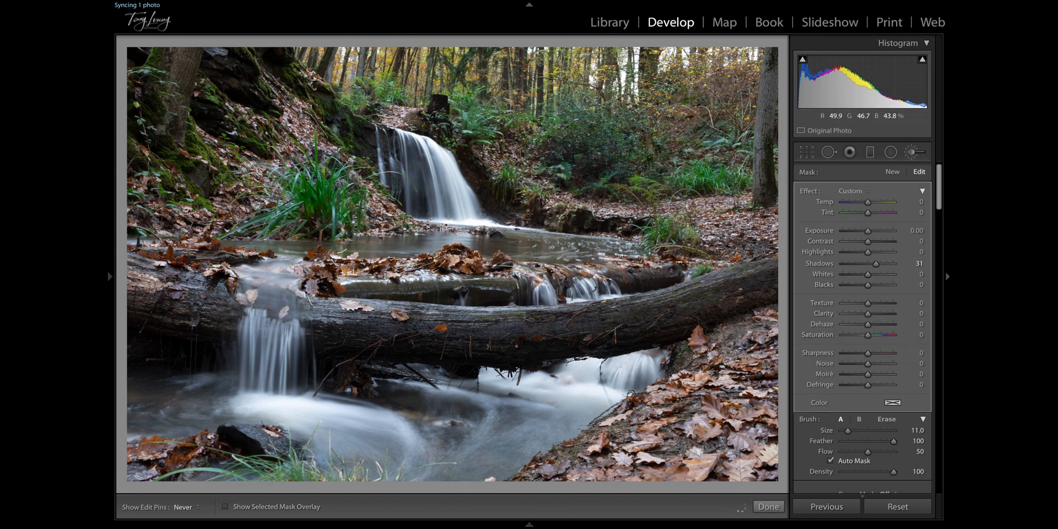
- Brush an Auto Mask adjustment over the fallen leaves and set Temp 62, Tint −3, Clarity 22 and Saturation 61
{"action": "mouse_move", "coordinate": [671, 204]}
{"action": "left_mouse_down"}
{"action": "mouse_move", "coordinate": [733, 210]}
{"action": "mouse_move", "coordinate": [726, 225]}
{"action": "mouse_move", "coordinate": [757, 230]}
{"action": "mouse_move", "coordinate": [765, 220]}
{"action": "left_mouse_up"}
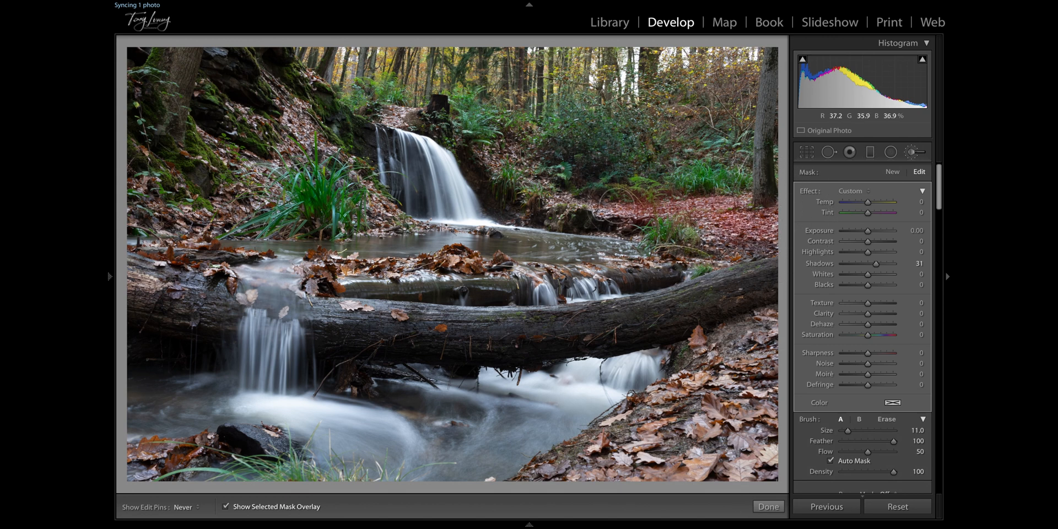
{"action": "mouse_move", "coordinate": [611, 204]}
{"action": "left_mouse_down"}
{"action": "mouse_move", "coordinate": [539, 185]}
{"action": "mouse_move", "coordinate": [492, 160]}
{"action": "left_mouse_up"}
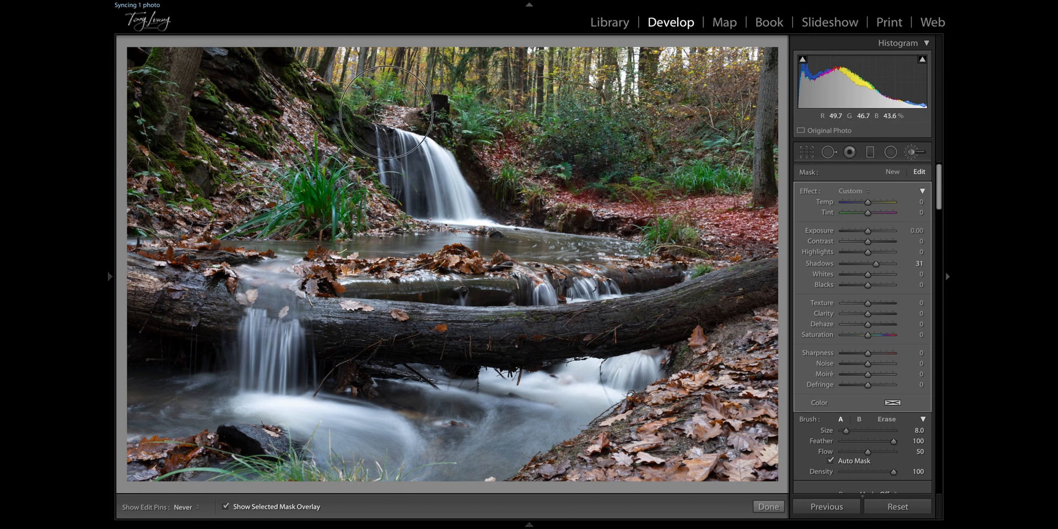
{"action": "mouse_move", "coordinate": [289, 112]}
{"action": "left_mouse_down"}
{"action": "mouse_move", "coordinate": [382, 210]}
{"action": "mouse_move", "coordinate": [242, 164]}
{"action": "mouse_move", "coordinate": [199, 223]}
{"action": "mouse_move", "coordinate": [201, 240]}
{"action": "mouse_move", "coordinate": [318, 289]}
{"action": "mouse_move", "coordinate": [467, 264]}
{"action": "left_mouse_up"}
{"action": "mouse_move", "coordinate": [725, 379]}
{"action": "left_mouse_down"}
{"action": "mouse_move", "coordinate": [699, 463]}
{"action": "mouse_move", "coordinate": [771, 377]}
{"action": "left_mouse_up"}
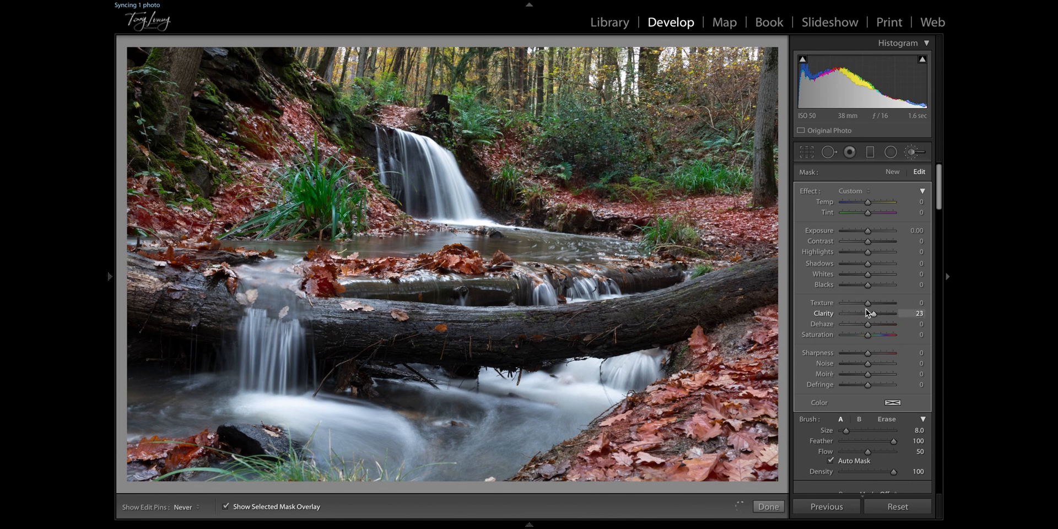
{"action": "double_click", "coordinate": [837, 313]}
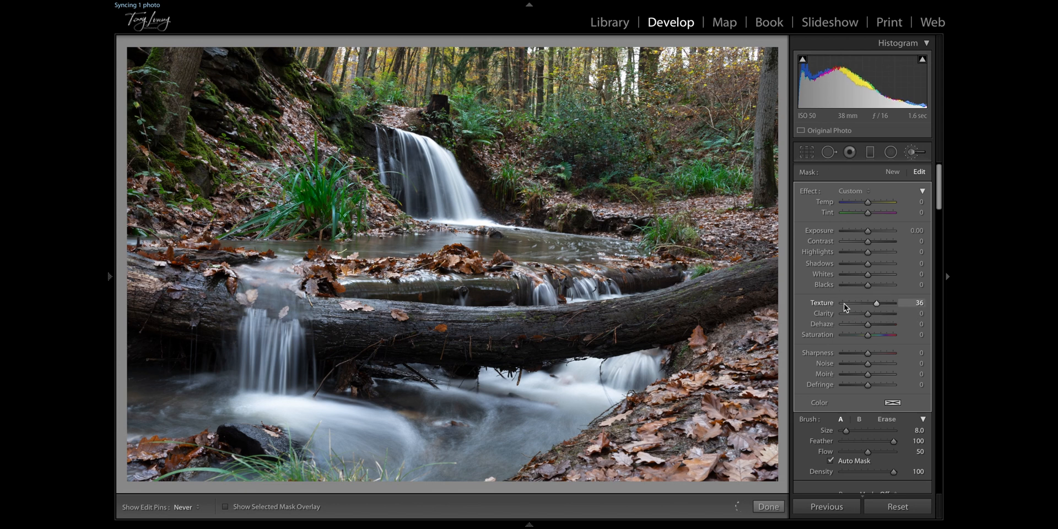
{"action": "left_click_drag", "start_coordinate": [894, 316], "coordinate": [873, 314]}
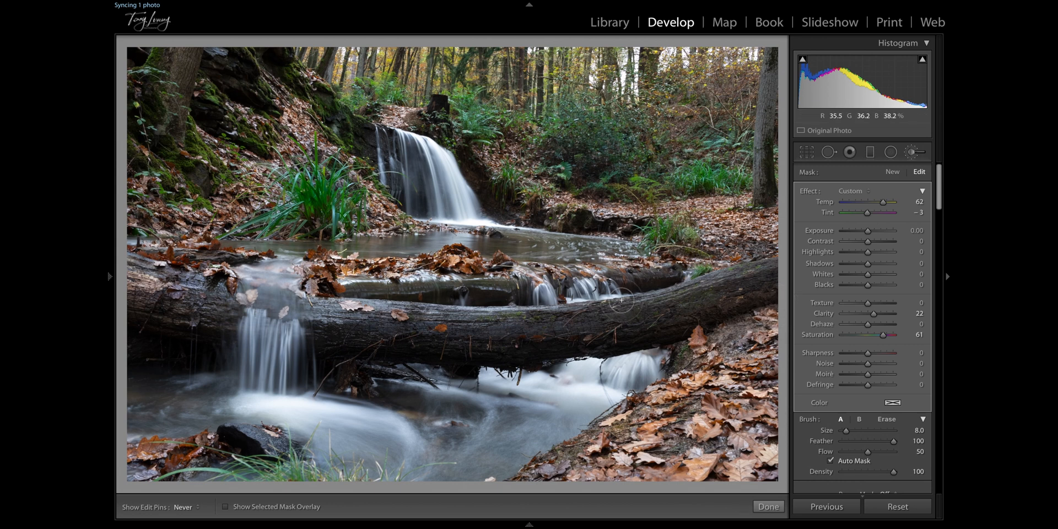
- Paint a new Auto Mask brush adjustment along the fallen log and set its Clarity to 43 and Temp to 92
{"action": "left_click", "coordinate": [884, 173]}
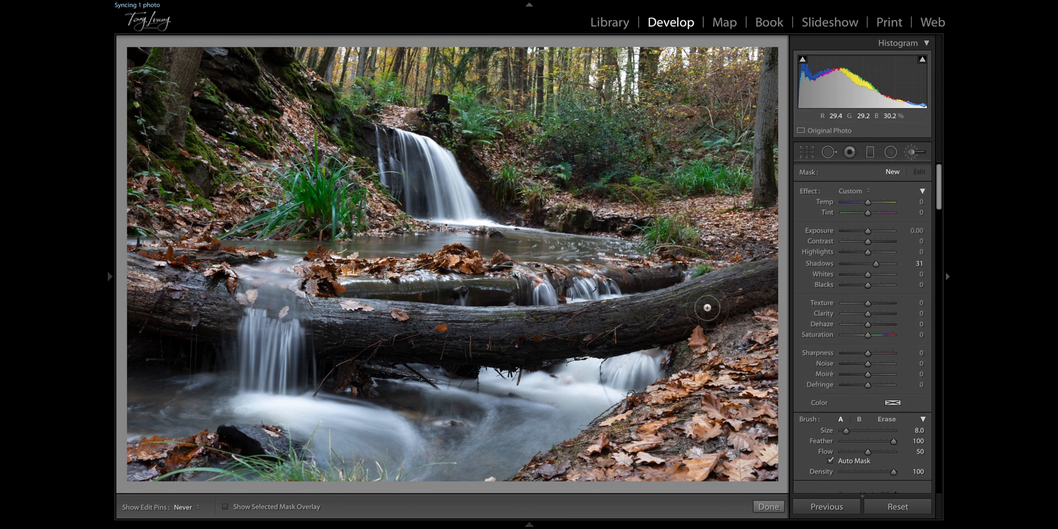
{"action": "mouse_move", "coordinate": [721, 283]}
{"action": "left_mouse_down"}
{"action": "mouse_move", "coordinate": [739, 300]}
{"action": "mouse_move", "coordinate": [648, 308]}
{"action": "mouse_move", "coordinate": [664, 320]}
{"action": "mouse_move", "coordinate": [656, 309]}
{"action": "mouse_move", "coordinate": [529, 320]}
{"action": "mouse_move", "coordinate": [603, 345]}
{"action": "mouse_move", "coordinate": [321, 332]}
{"action": "mouse_move", "coordinate": [361, 311]}
{"action": "mouse_move", "coordinate": [520, 315]}
{"action": "mouse_move", "coordinate": [400, 331]}
{"action": "mouse_move", "coordinate": [336, 311]}
{"action": "left_mouse_up"}
{"action": "mouse_move", "coordinate": [236, 306]}
{"action": "left_mouse_down"}
{"action": "mouse_move", "coordinate": [183, 293]}
{"action": "mouse_move", "coordinate": [150, 309]}
{"action": "mouse_move", "coordinate": [133, 302]}
{"action": "mouse_move", "coordinate": [127, 272]}
{"action": "mouse_move", "coordinate": [163, 286]}
{"action": "mouse_move", "coordinate": [141, 269]}
{"action": "mouse_move", "coordinate": [186, 276]}
{"action": "mouse_move", "coordinate": [226, 309]}
{"action": "mouse_move", "coordinate": [221, 287]}
{"action": "mouse_move", "coordinate": [236, 320]}
{"action": "left_mouse_up"}
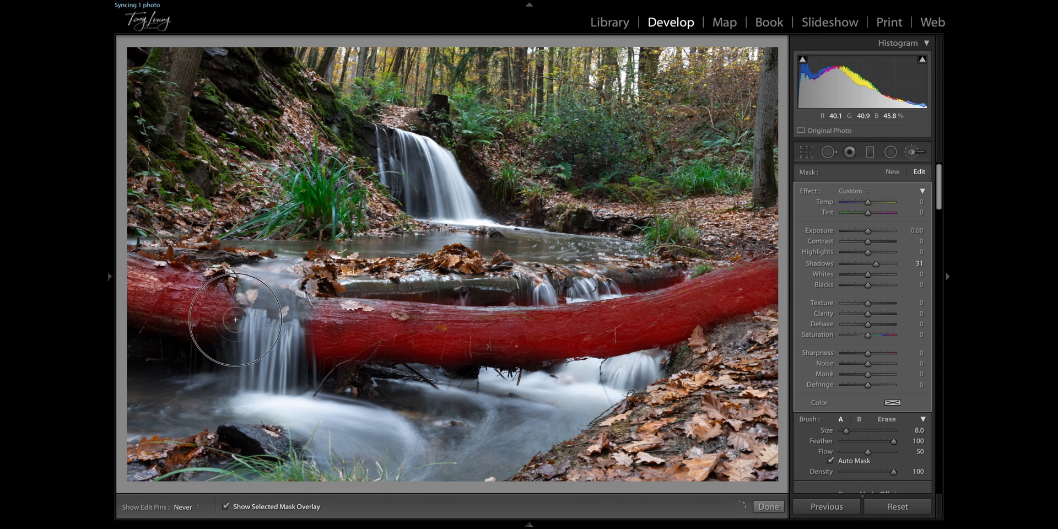
{"action": "left_click_drag", "start_coordinate": [868, 313], "coordinate": [880, 317]}
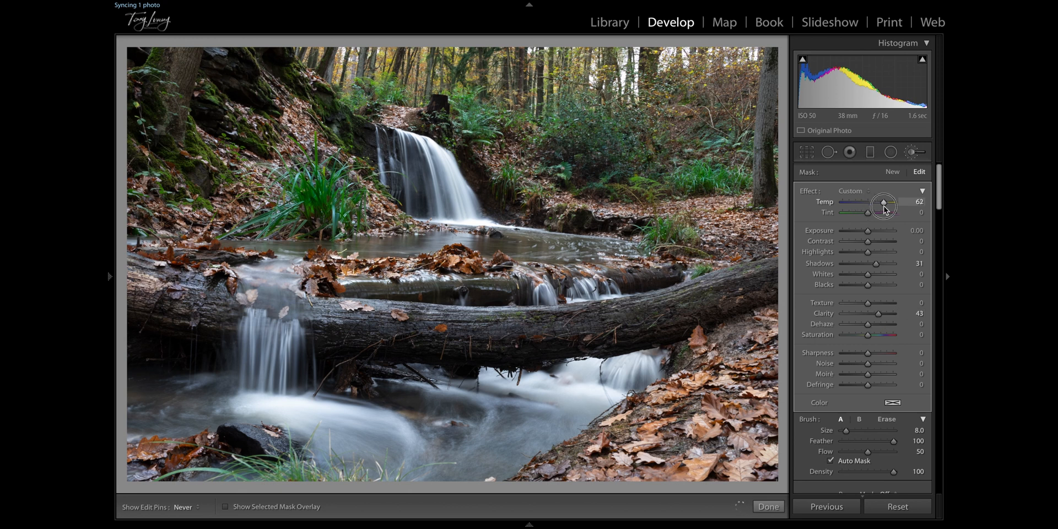
{"action": "left_click_drag", "start_coordinate": [846, 196], "coordinate": [885, 206]}
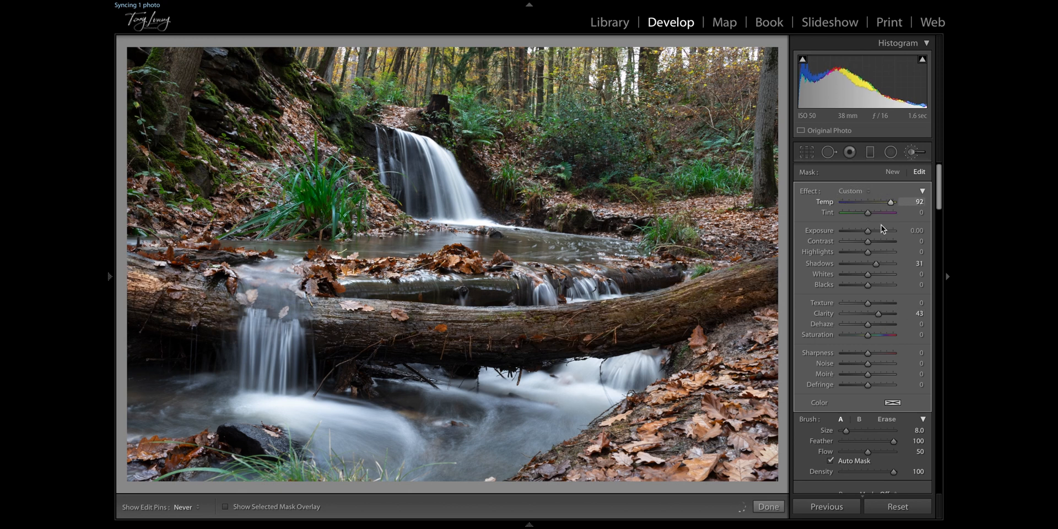
{"action": "left_click", "coordinate": [892, 404]}
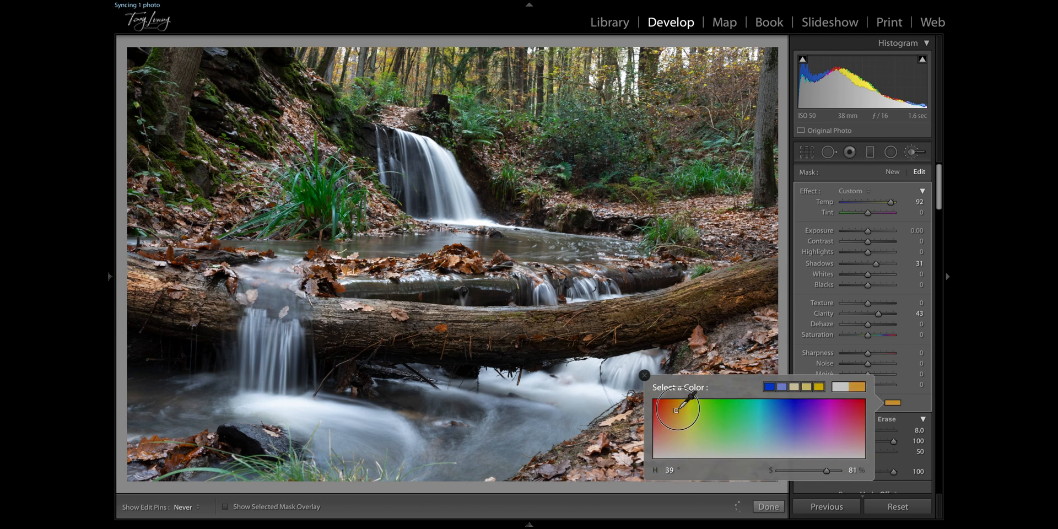
{"action": "left_click_drag", "start_coordinate": [685, 413], "coordinate": [660, 405]}
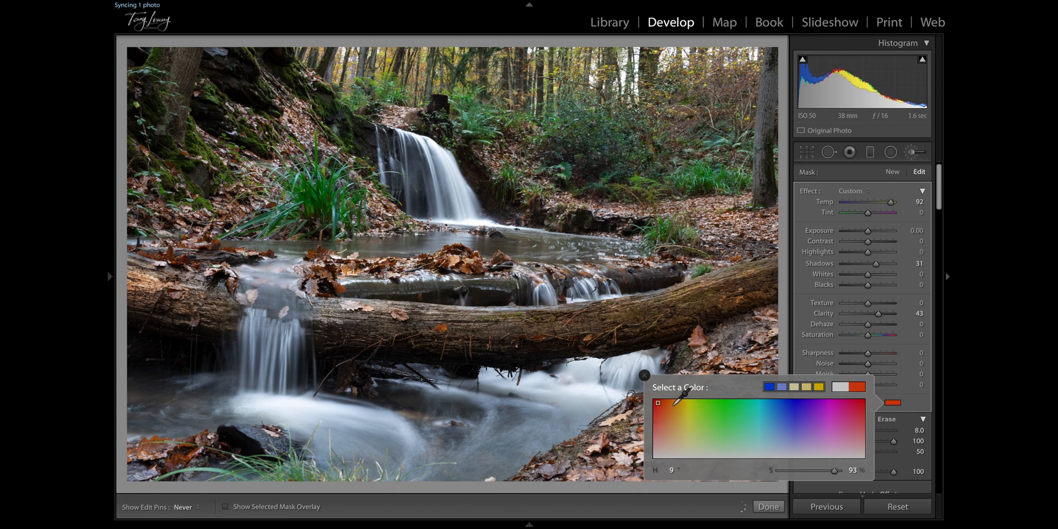
{"action": "key", "text": "Escape"}
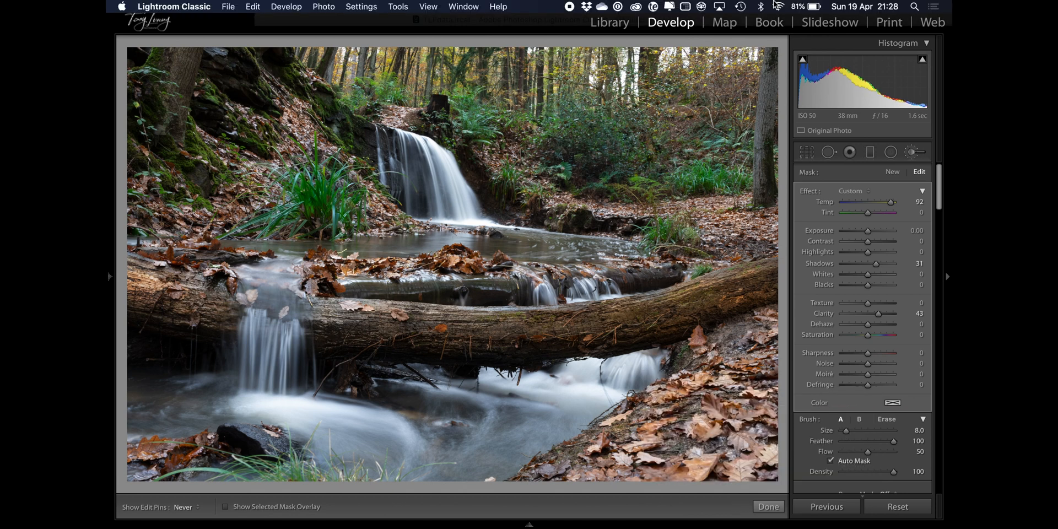
- Set the log adjustment's Contrast to 18 and extend its mask over the tree trunk on the far bank
{"action": "left_click_drag", "start_coordinate": [868, 240], "coordinate": [872, 243]}
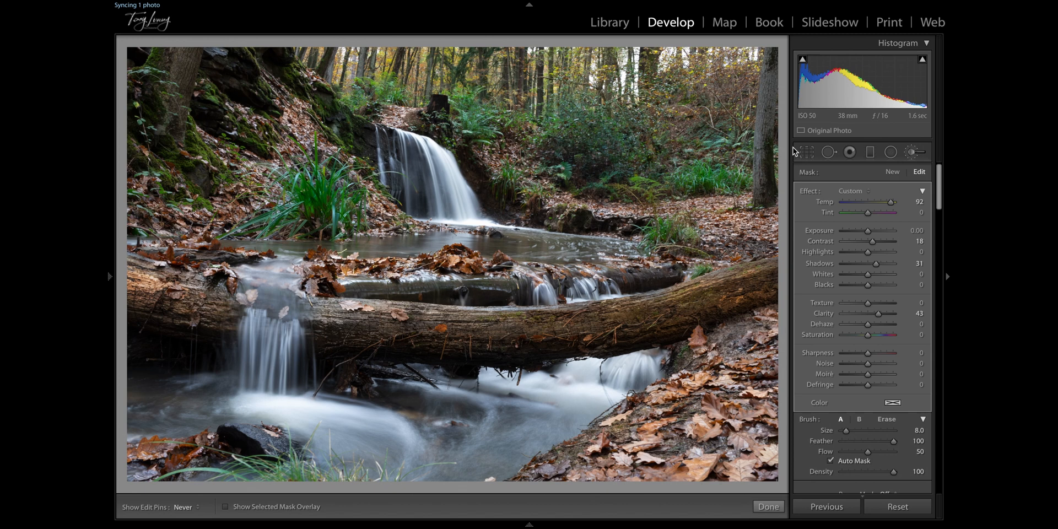
{"action": "key", "text": "z"}
{"action": "key", "text": "z"}
{"action": "mouse_move", "coordinate": [172, 93]}
{"action": "left_mouse_down"}
{"action": "mouse_move", "coordinate": [176, 132]}
{"action": "mouse_move", "coordinate": [174, 72]}
{"action": "mouse_move", "coordinate": [248, 53]}
{"action": "left_mouse_up"}
{"action": "key", "text": "ctrl+z"}
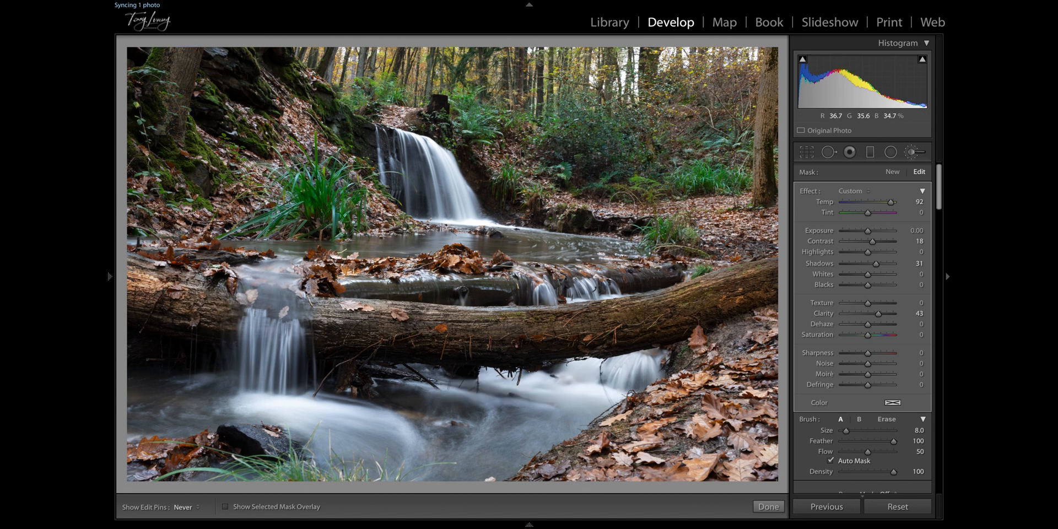
- Start a new Auto Mask brush adjustment and paint it over the waterfall, the small cascades and the stream
{"action": "left_click", "coordinate": [892, 172]}
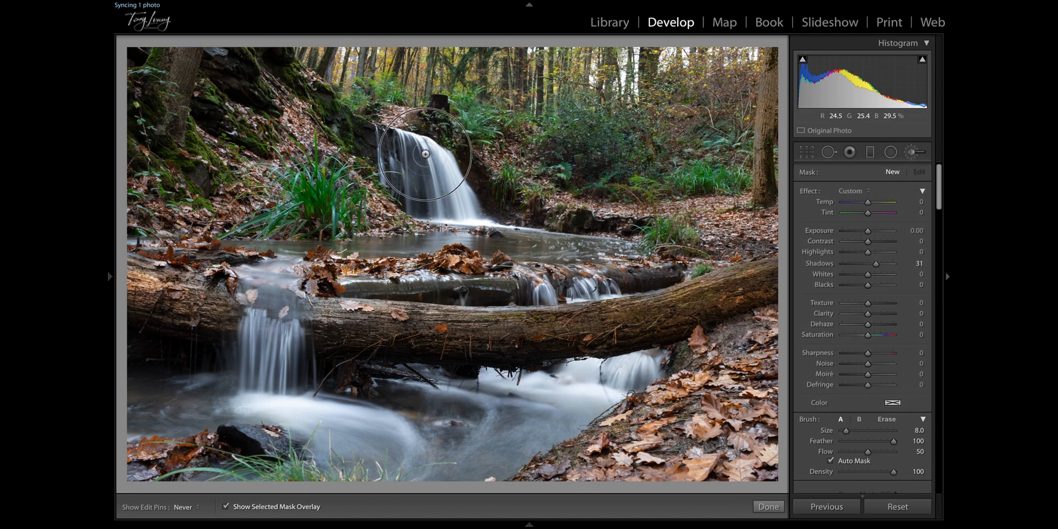
{"action": "mouse_move", "coordinate": [404, 142]}
{"action": "left_mouse_down"}
{"action": "mouse_move", "coordinate": [460, 171]}
{"action": "mouse_move", "coordinate": [437, 168]}
{"action": "mouse_move", "coordinate": [471, 218]}
{"action": "mouse_move", "coordinate": [447, 174]}
{"action": "left_mouse_up"}
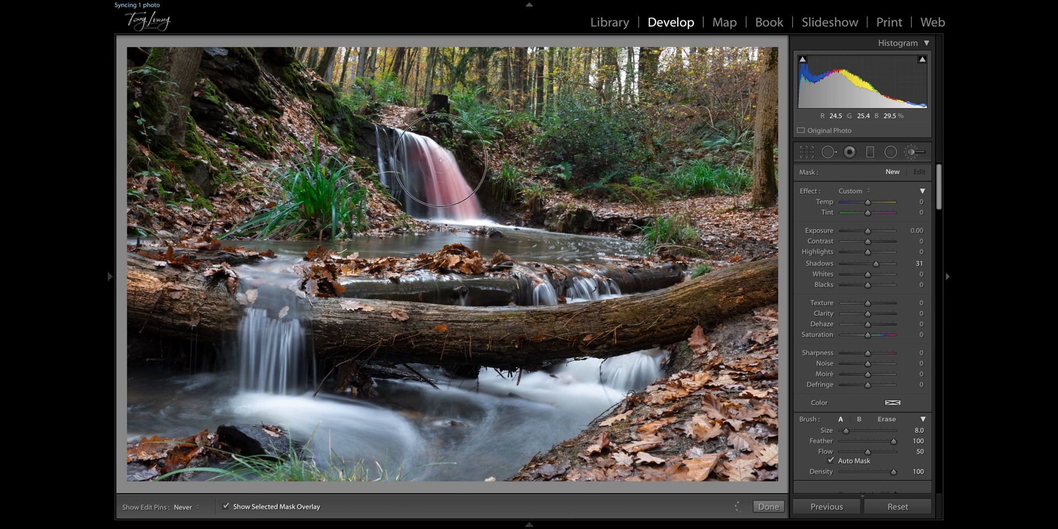
{"action": "mouse_move", "coordinate": [412, 141]}
{"action": "left_mouse_down"}
{"action": "mouse_move", "coordinate": [377, 130]}
{"action": "mouse_move", "coordinate": [386, 165]}
{"action": "mouse_move", "coordinate": [435, 204]}
{"action": "mouse_move", "coordinate": [546, 240]}
{"action": "mouse_move", "coordinate": [313, 246]}
{"action": "left_mouse_up"}
{"action": "mouse_move", "coordinate": [246, 261]}
{"action": "left_mouse_down"}
{"action": "mouse_move", "coordinate": [263, 355]}
{"action": "mouse_move", "coordinate": [255, 378]}
{"action": "mouse_move", "coordinate": [133, 426]}
{"action": "mouse_move", "coordinate": [237, 412]}
{"action": "mouse_move", "coordinate": [185, 387]}
{"action": "mouse_move", "coordinate": [384, 437]}
{"action": "mouse_move", "coordinate": [399, 408]}
{"action": "mouse_move", "coordinate": [456, 390]}
{"action": "mouse_move", "coordinate": [438, 471]}
{"action": "mouse_move", "coordinate": [583, 366]}
{"action": "mouse_move", "coordinate": [559, 388]}
{"action": "mouse_move", "coordinate": [551, 431]}
{"action": "left_mouse_up"}
{"action": "mouse_move", "coordinate": [541, 293]}
{"action": "left_mouse_down"}
{"action": "mouse_move", "coordinate": [616, 291]}
{"action": "mouse_move", "coordinate": [473, 289]}
{"action": "left_mouse_up"}
{"action": "key", "text": "z"}
{"action": "left_click_drag", "start_coordinate": [320, 314], "coordinate": [579, 278]}
{"action": "left_click_drag", "start_coordinate": [424, 292], "coordinate": [335, 288]}
{"action": "key", "text": "z"}
{"action": "key", "text": "o"}
- Lower the water adjustment's Temp for a bluer tone and compare the photo with its unedited version
{"action": "mouse_move", "coordinate": [868, 201]}
{"action": "left_mouse_down"}
{"action": "mouse_move", "coordinate": [849, 203]}
{"action": "mouse_move", "coordinate": [858, 205]}
{"action": "left_mouse_up"}
{"action": "key", "text": "backslash"}
{"action": "key", "text": "backslash"}
- Darken the distant treetops with a new brush adjustment without Auto Mask, using Exposure −1.70 and Contrast 23
{"action": "left_click", "coordinate": [892, 172]}
{"action": "left_click", "coordinate": [830, 461]}
{"action": "key", "text": "o"}
{"action": "mouse_move", "coordinate": [679, 53]}
{"action": "left_mouse_down"}
{"action": "mouse_move", "coordinate": [528, 66]}
{"action": "mouse_move", "coordinate": [403, 60]}
{"action": "mouse_move", "coordinate": [422, 89]}
{"action": "mouse_move", "coordinate": [467, 66]}
{"action": "mouse_move", "coordinate": [528, 83]}
{"action": "mouse_move", "coordinate": [509, 94]}
{"action": "mouse_move", "coordinate": [543, 103]}
{"action": "mouse_move", "coordinate": [580, 84]}
{"action": "mouse_move", "coordinate": [569, 63]}
{"action": "mouse_move", "coordinate": [498, 41]}
{"action": "mouse_move", "coordinate": [545, 46]}
{"action": "mouse_move", "coordinate": [609, 65]}
{"action": "mouse_move", "coordinate": [592, 70]}
{"action": "mouse_move", "coordinate": [595, 89]}
{"action": "mouse_move", "coordinate": [634, 102]}
{"action": "mouse_move", "coordinate": [680, 59]}
{"action": "mouse_move", "coordinate": [755, 52]}
{"action": "left_mouse_up"}
{"action": "key", "text": "o"}
{"action": "mouse_move", "coordinate": [867, 230]}
{"action": "left_mouse_down"}
{"action": "mouse_move", "coordinate": [858, 231]}
{"action": "mouse_move", "coordinate": [873, 243]}
{"action": "left_mouse_up"}
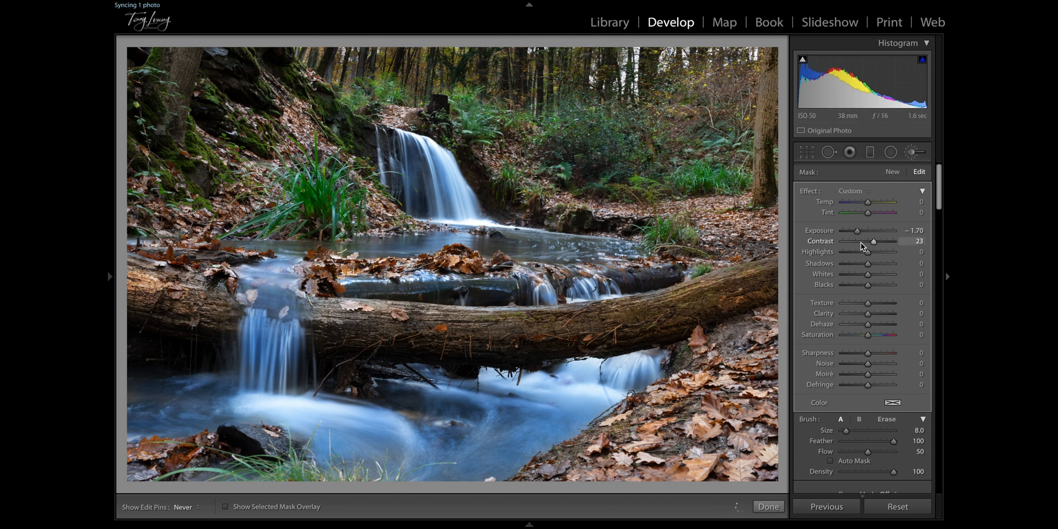
{"action": "key", "text": "k"}
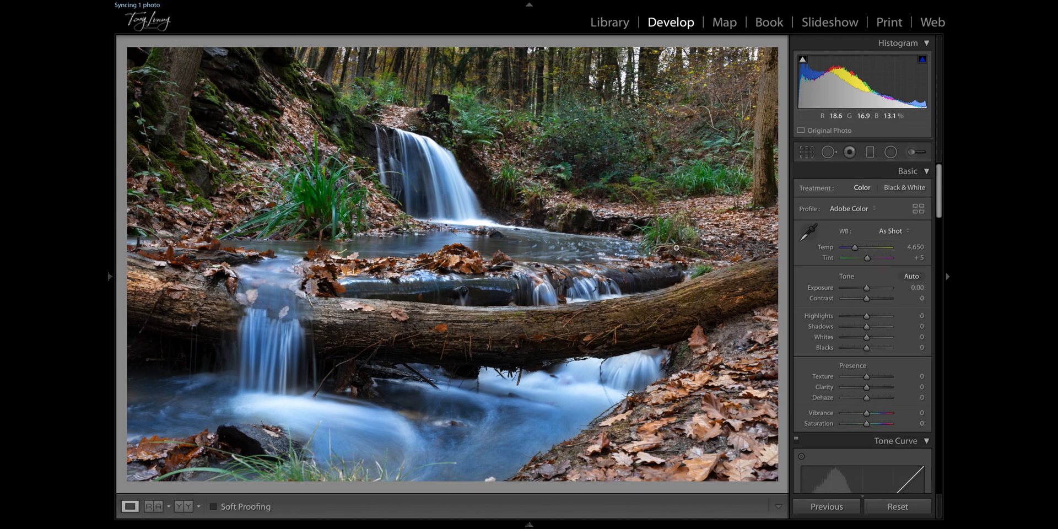
- Crop the photo more tightly in a custom aspect with the surrounding interface dimmed, trimming the tree trunks at both edges
{"action": "key", "text": "r"}
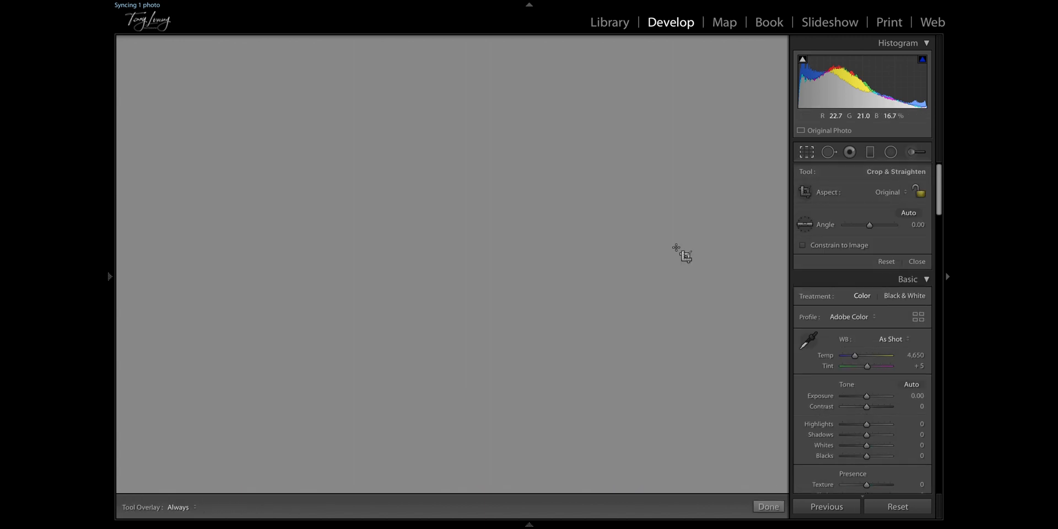
{"action": "key", "text": "l"}
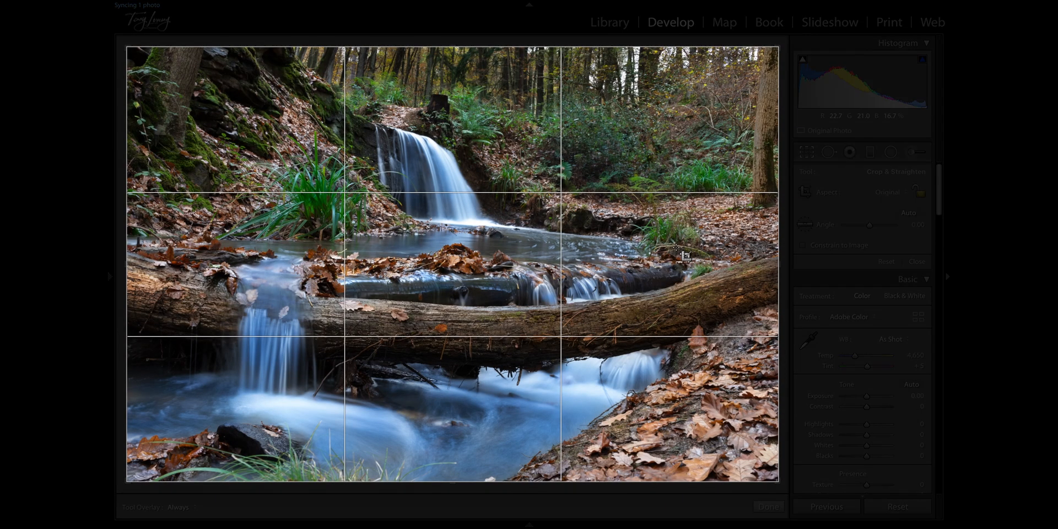
{"action": "key", "text": "l"}
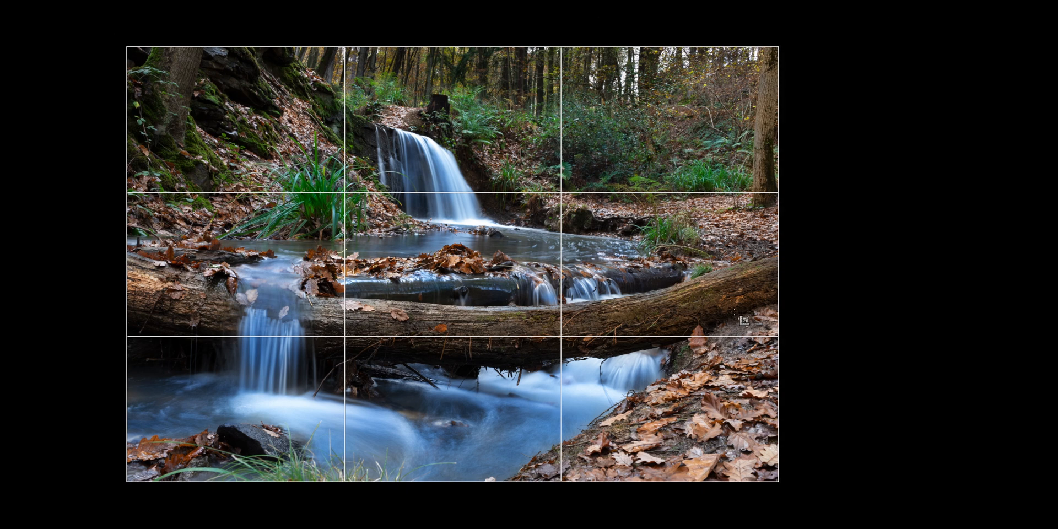
{"action": "left_click_drag", "start_coordinate": [775, 483], "coordinate": [815, 491]}
{"action": "left_click_drag", "start_coordinate": [125, 482], "coordinate": [113, 524]}
{"action": "mouse_move", "coordinate": [128, 46]}
{"action": "left_mouse_down"}
{"action": "mouse_move", "coordinate": [122, 74]}
{"action": "mouse_move", "coordinate": [121, 36]}
{"action": "left_mouse_up"}
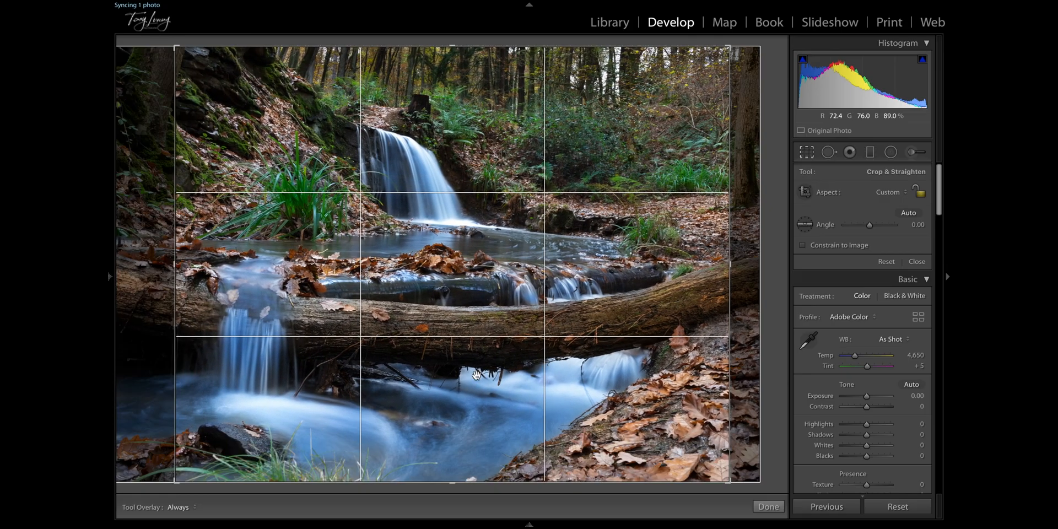
{"action": "left_click", "coordinate": [428, 6]}
{"action": "mouse_move", "coordinate": [460, 198]}
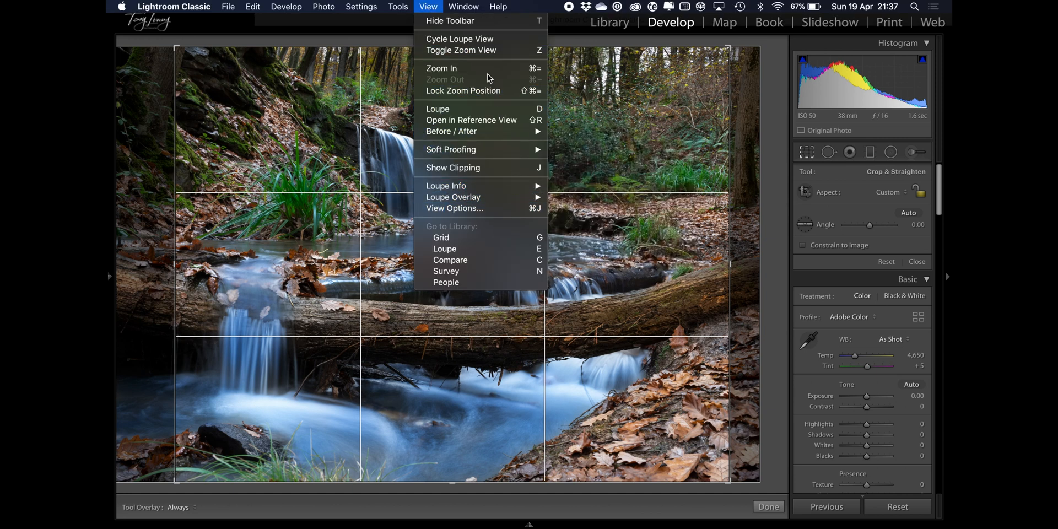
{"action": "left_click", "coordinate": [380, 40]}
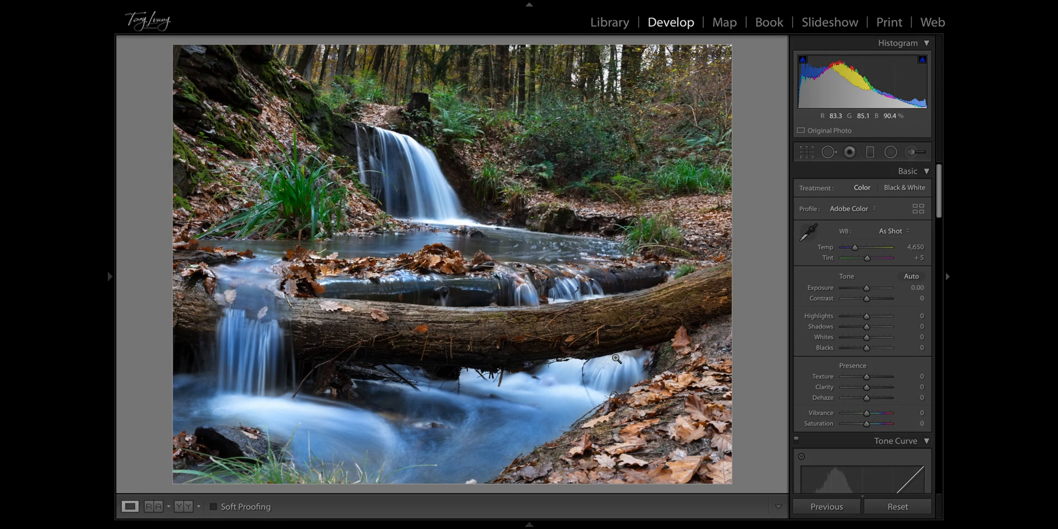
{"action": "key", "text": "l"}
{"action": "left_click_drag", "start_coordinate": [387, 407], "coordinate": [207, 460]}
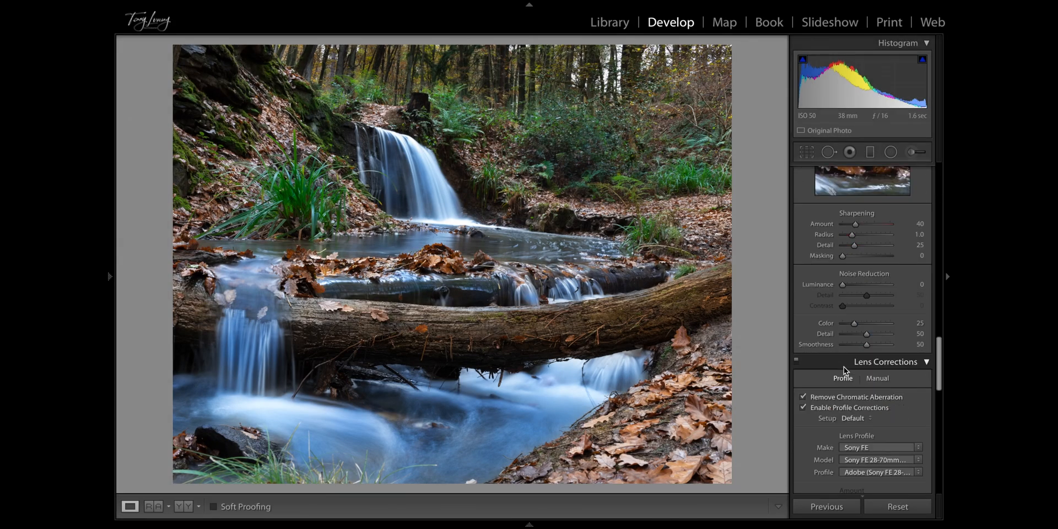
- Add a Highlight Priority post-crop vignette with an Amount of −17
{"action": "scroll", "coordinate": [844, 366], "scroll_direction": "down", "scroll_amount": 10}
{"action": "left_click_drag", "start_coordinate": [866, 362], "coordinate": [863, 368]}
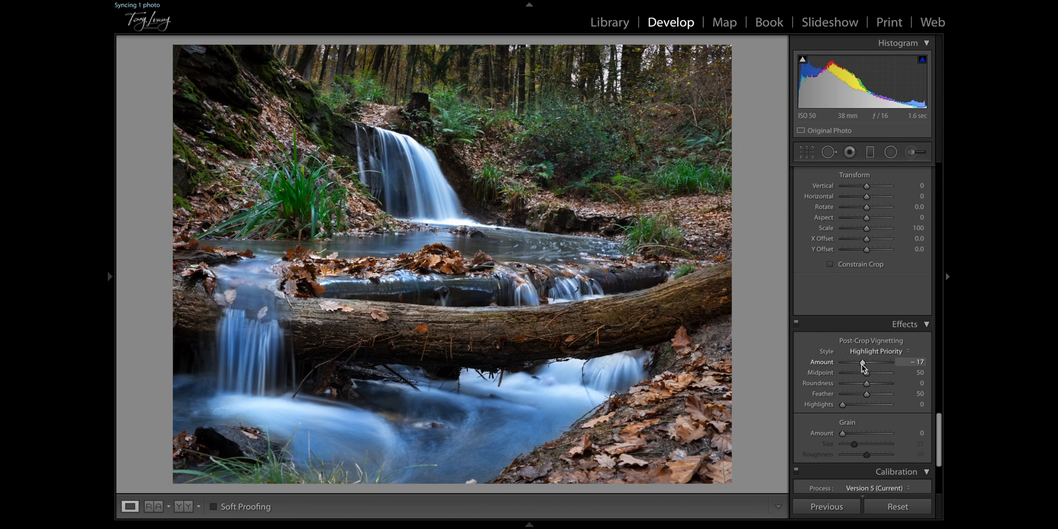
- Reopen the brush adjustment on the fallen leaves and give it a red colour tint
{"action": "scroll", "coordinate": [885, 276], "scroll_direction": "up", "scroll_amount": 10}
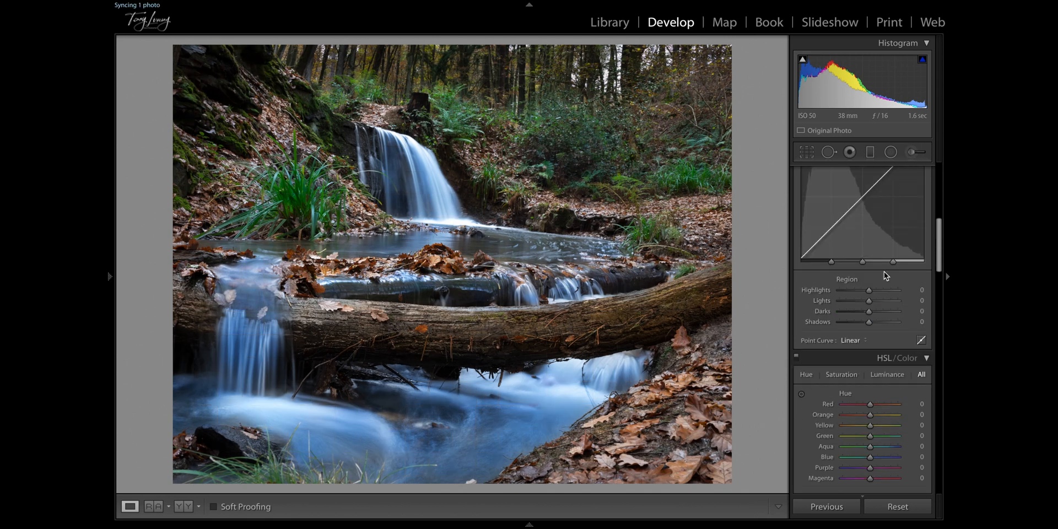
{"action": "key", "text": "k"}
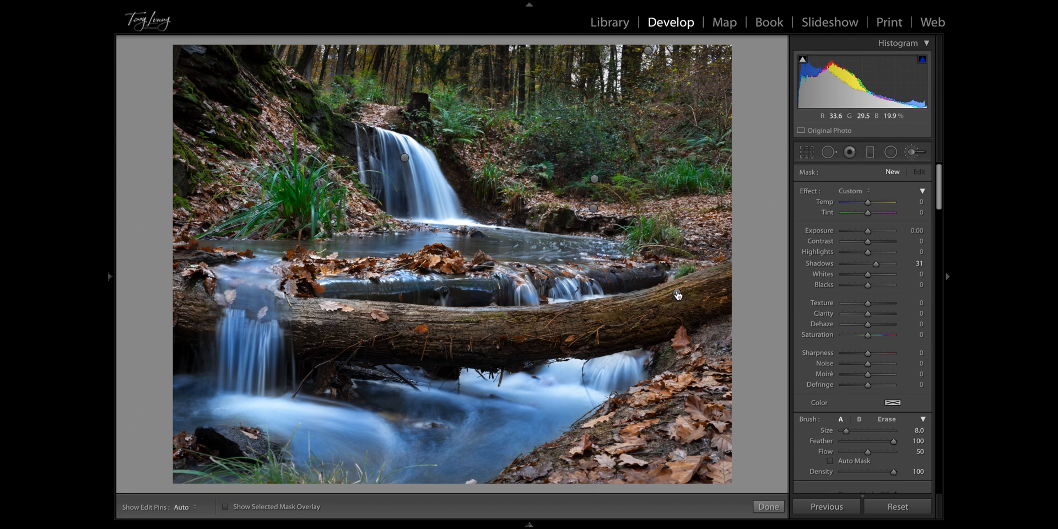
{"action": "left_click", "coordinate": [592, 208]}
{"action": "left_click", "coordinate": [893, 402]}
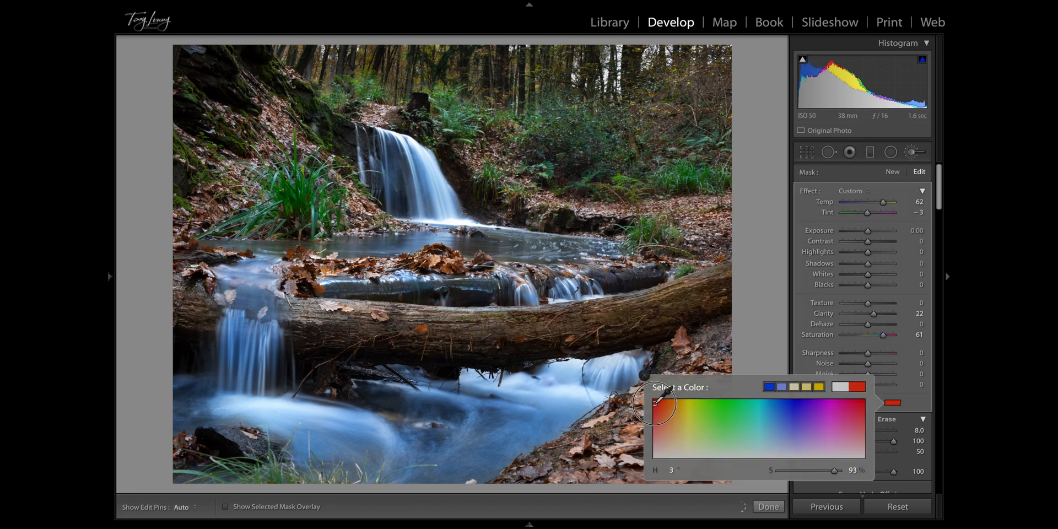
{"action": "left_click", "coordinate": [894, 404]}
{"action": "left_click", "coordinate": [893, 404]}
{"action": "left_click", "coordinate": [904, 404]}
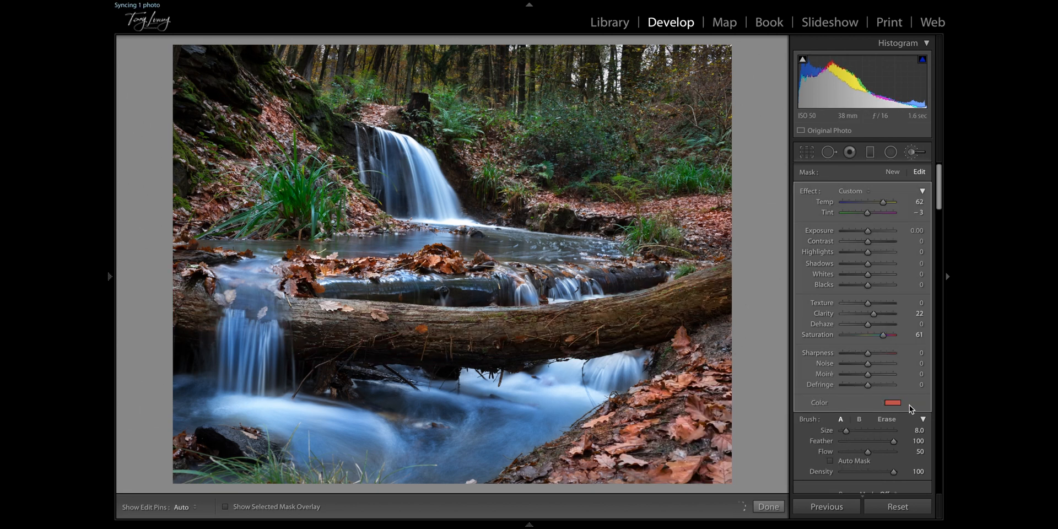
- Select the brush adjustment on the log and give it a saturated orange colour tint
{"action": "left_click", "coordinate": [676, 293]}
{"action": "left_click", "coordinate": [892, 403]}
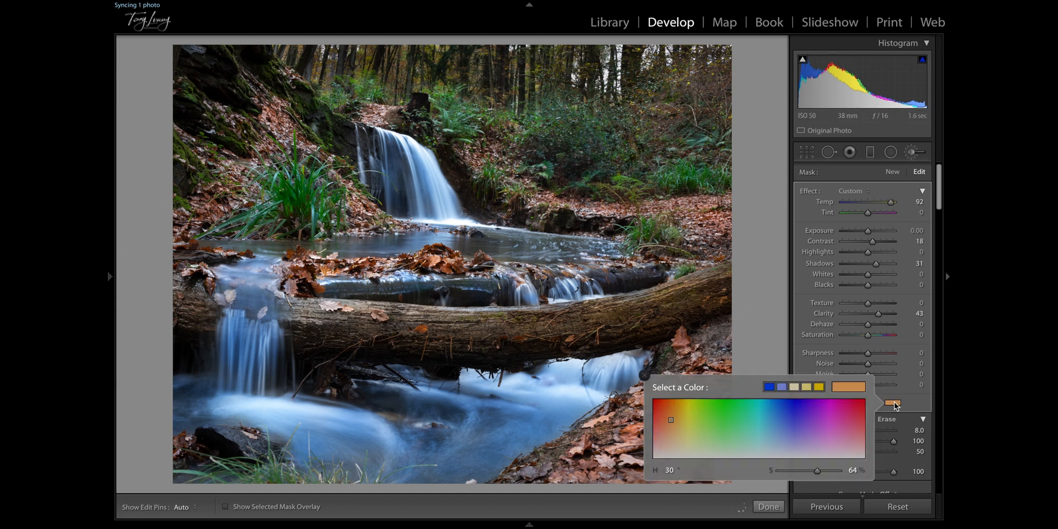
{"action": "mouse_move", "coordinate": [671, 420]}
{"action": "left_mouse_down"}
{"action": "mouse_move", "coordinate": [651, 415]}
{"action": "mouse_move", "coordinate": [678, 403]}
{"action": "mouse_move", "coordinate": [669, 408]}
{"action": "left_mouse_up"}
{"action": "mouse_move", "coordinate": [829, 471]}
{"action": "left_mouse_down"}
{"action": "mouse_move", "coordinate": [865, 473]}
{"action": "mouse_move", "coordinate": [825, 472]}
{"action": "left_mouse_up"}
{"action": "left_click", "coordinate": [910, 406]}
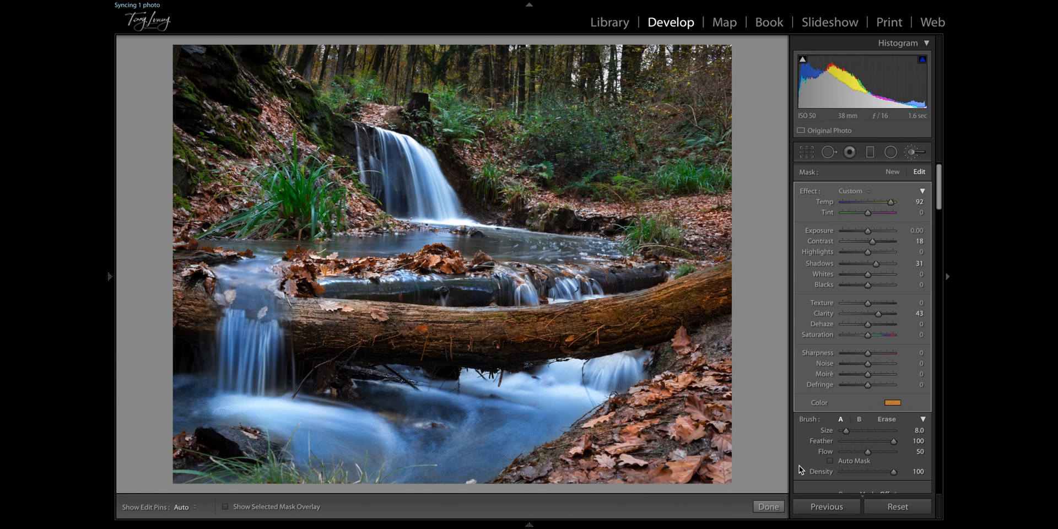
- Switch off all brush adjustments to compare the photo without them
{"action": "scroll", "coordinate": [799, 465], "scroll_direction": "down", "scroll_amount": 3}
{"action": "left_click", "coordinate": [801, 449]}
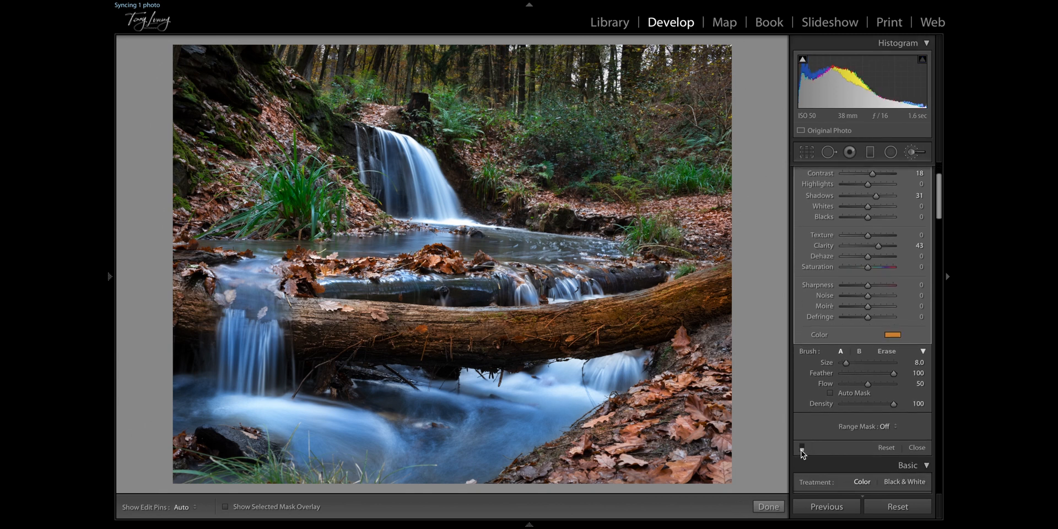
- Switch all brush adjustments back on, close the adjustment brush and inspect the enhanced log at close range
{"action": "left_click", "coordinate": [802, 449]}
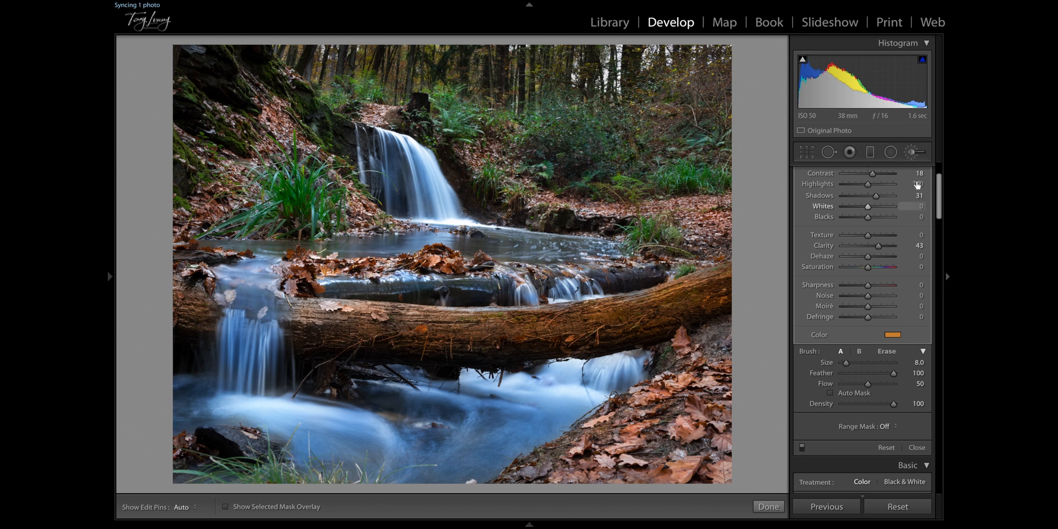
{"action": "left_click", "coordinate": [912, 152]}
{"action": "left_click", "coordinate": [568, 329]}
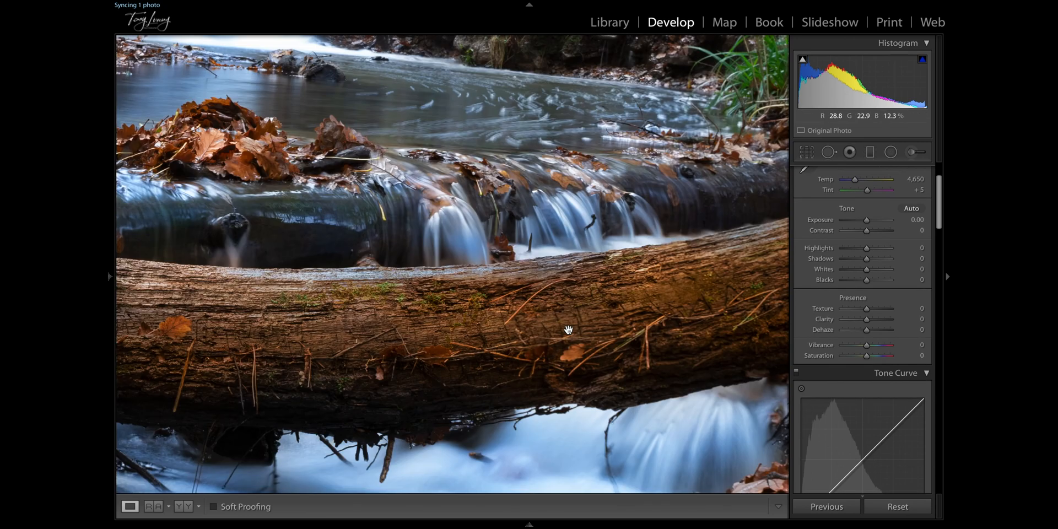
{"action": "left_click", "coordinate": [568, 331]}
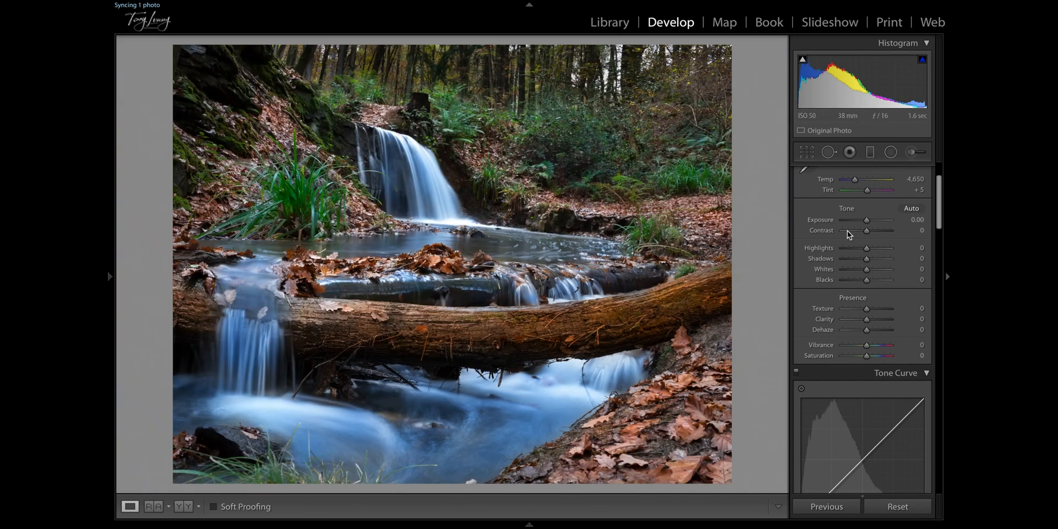
- Reopen the adjustment brush and review the brush adjustment on the fallen log
{"action": "left_click", "coordinate": [913, 152]}
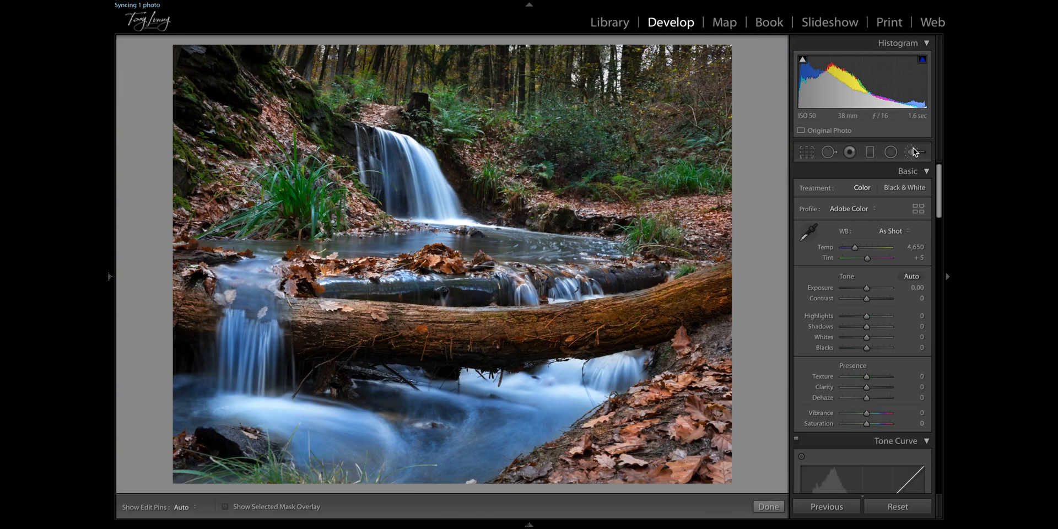
{"action": "left_click", "coordinate": [676, 293]}
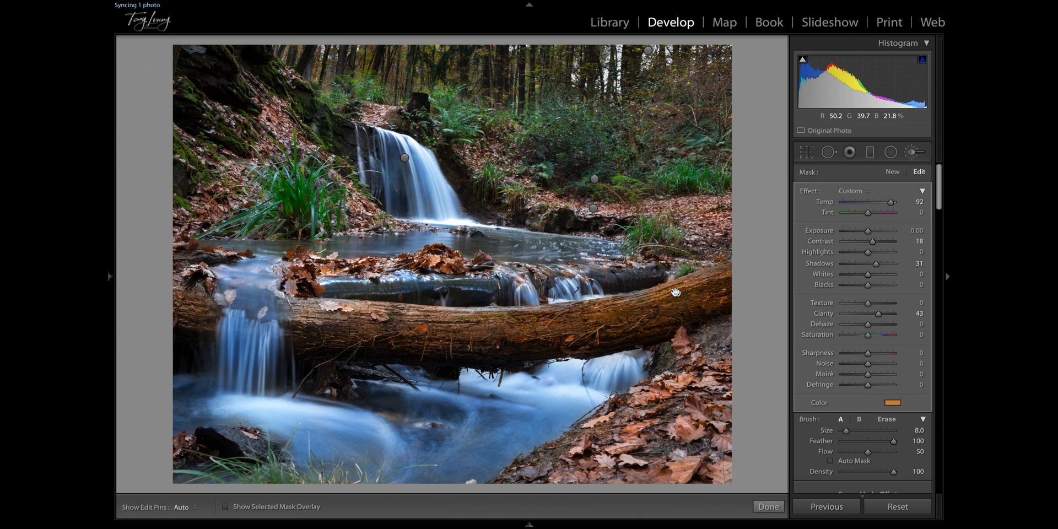
{"action": "left_click", "coordinate": [640, 302]}
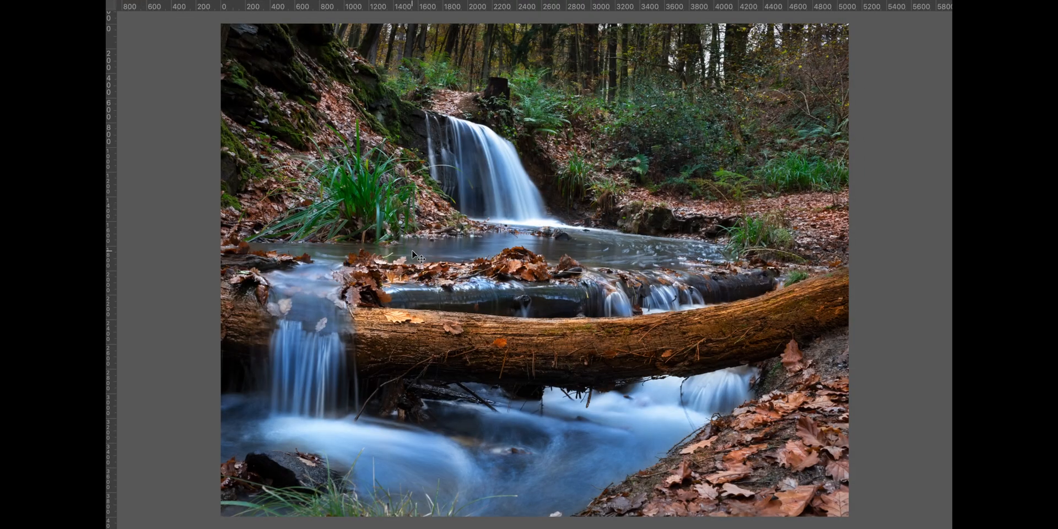
- In Photoshop, add a new empty layer above the waterfall photo and magnify the twigs beneath the log
{"action": "key", "text": "ctrl+shift+n"}
{"action": "key", "text": "Return"}
{"action": "key", "text": "z"}
{"action": "left_click", "coordinate": [401, 380]}
{"action": "left_click_drag", "start_coordinate": [401, 380], "coordinate": [498, 154]}
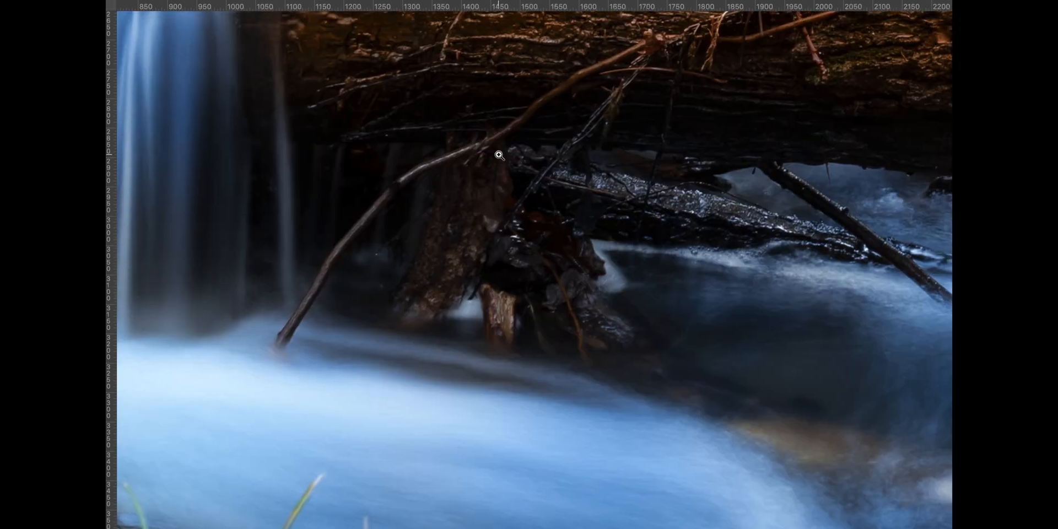